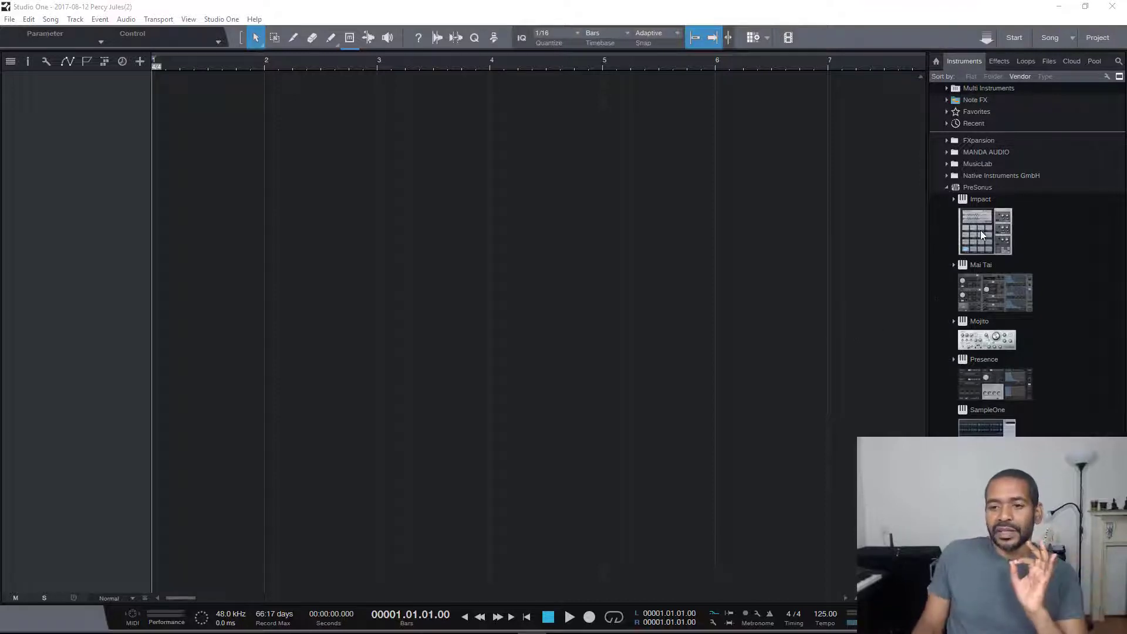
Step: Add an Impact instrument track and activate its additional outputs Impact St 2, St 3 and St 4
{"action": "left_click_drag", "start_coordinate": [982, 230], "coordinate": [51, 116]}
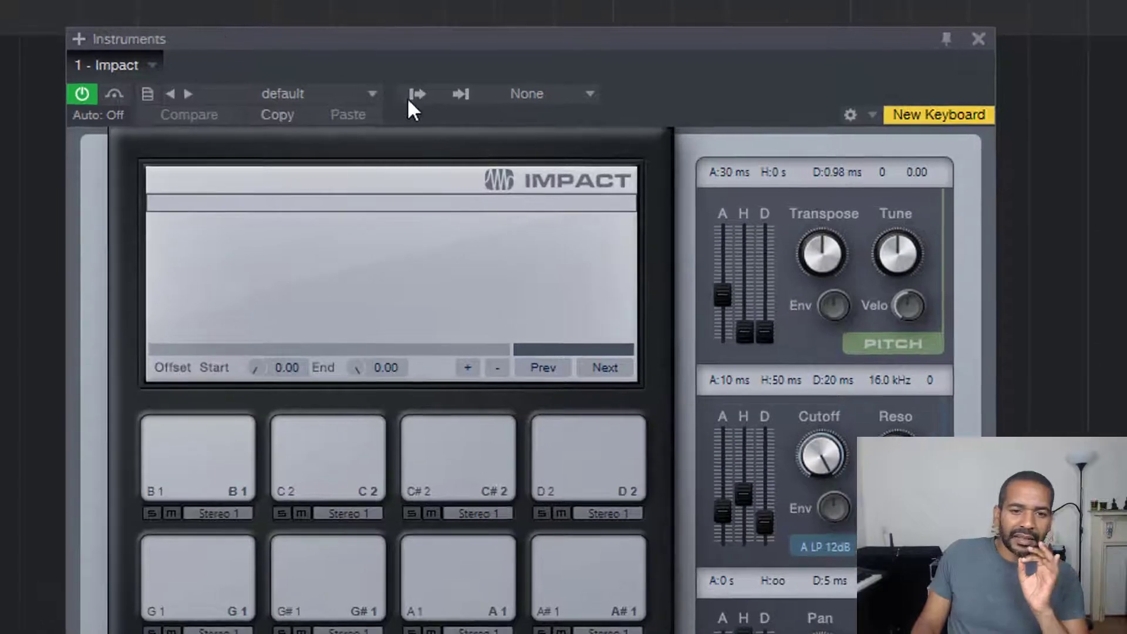
{"action": "left_click", "coordinate": [429, 98]}
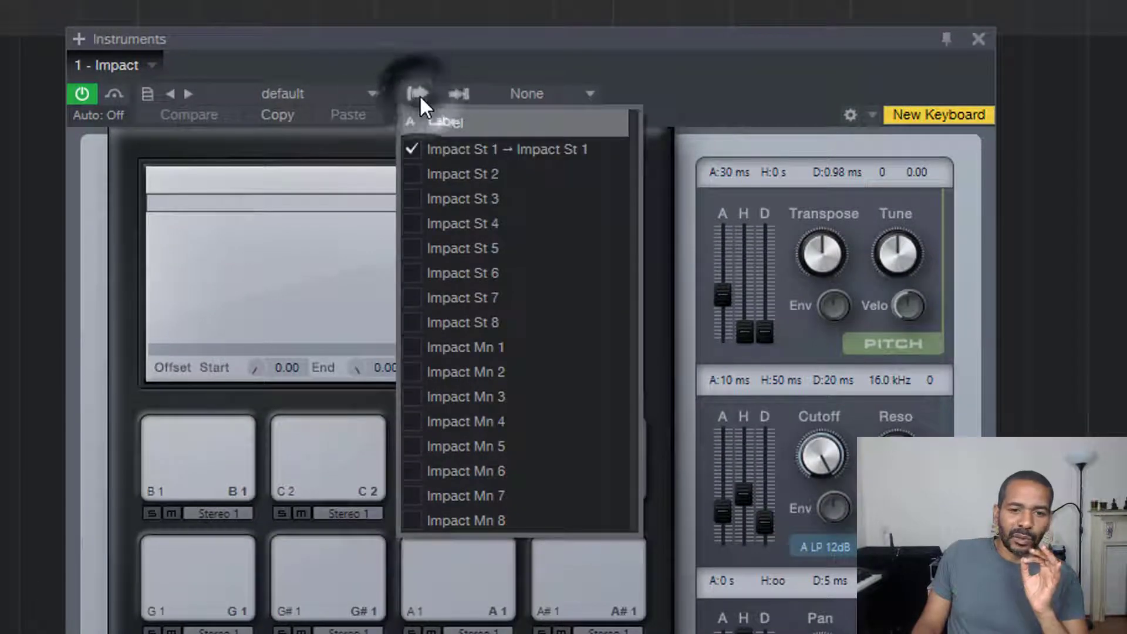
{"action": "left_click", "coordinate": [410, 174]}
{"action": "left_click", "coordinate": [411, 199]}
{"action": "left_click", "coordinate": [411, 223]}
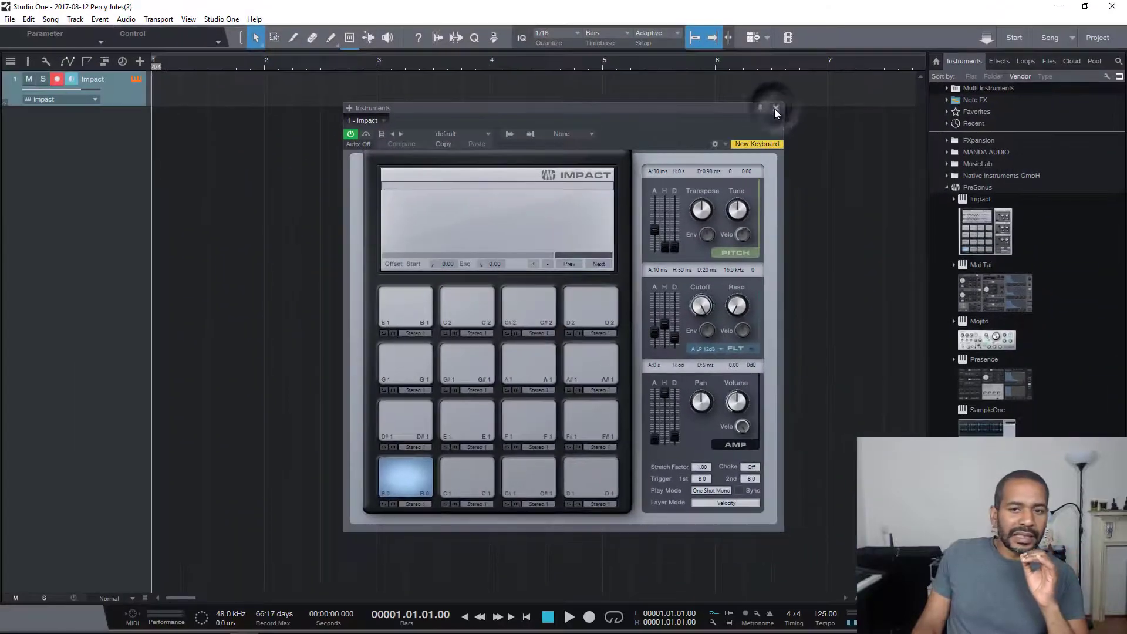
{"action": "left_click", "coordinate": [787, 105]}
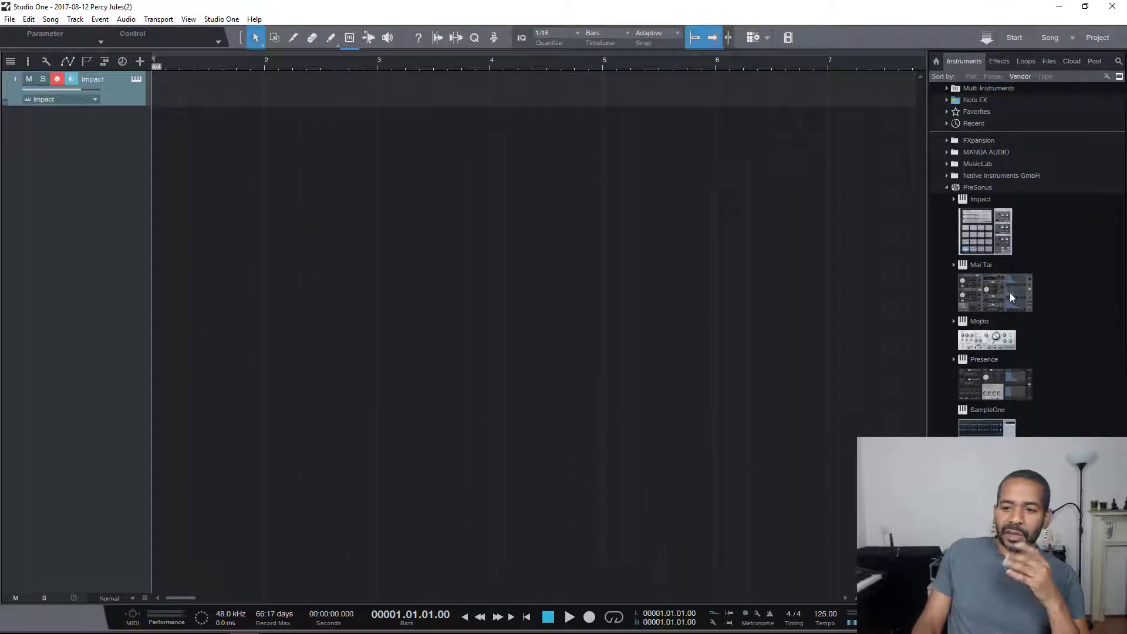
Step: Add instrument tracks for Mai Tai and Presence below the Impact track, closing each instrument's editor
{"action": "left_click_drag", "start_coordinate": [1009, 292], "coordinate": [77, 163]}
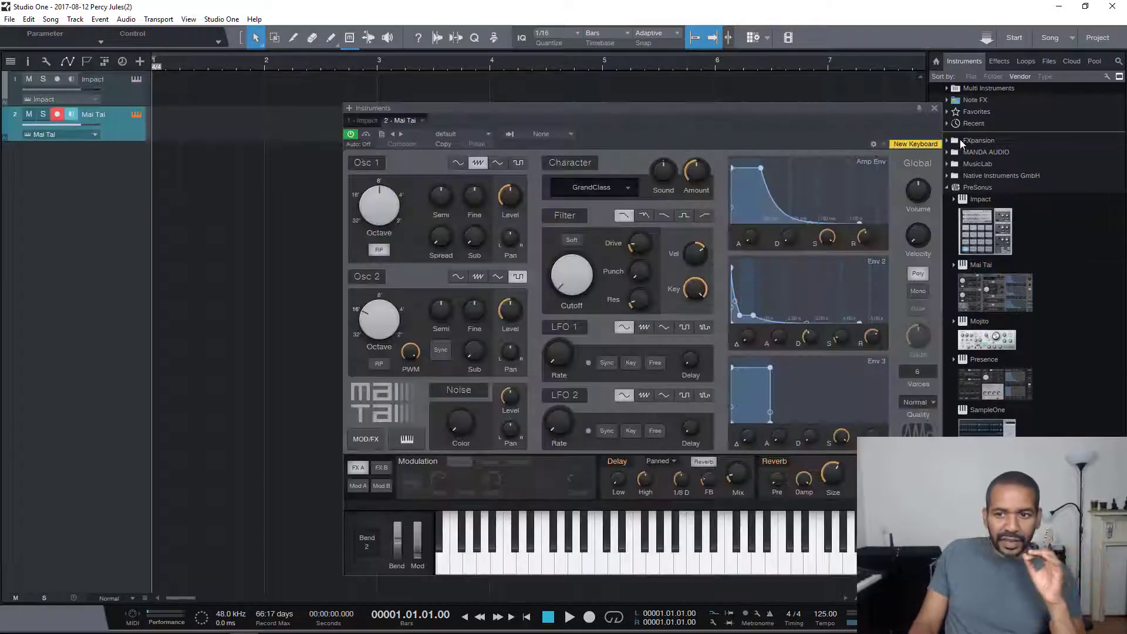
{"action": "left_click", "coordinate": [934, 108]}
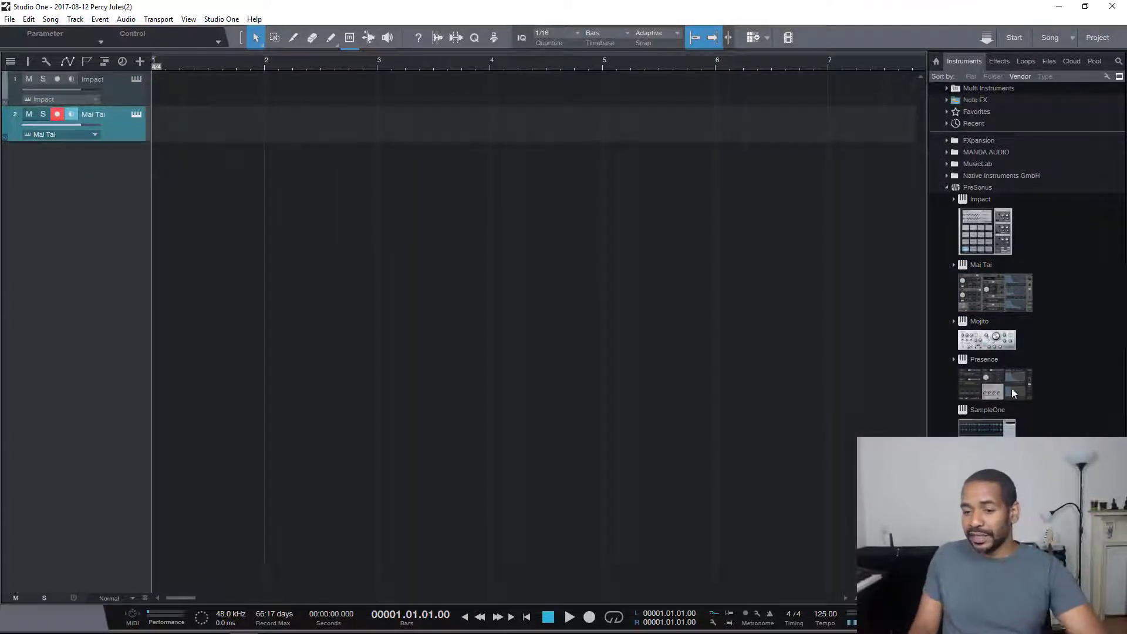
{"action": "left_click_drag", "start_coordinate": [998, 382], "coordinate": [61, 209]}
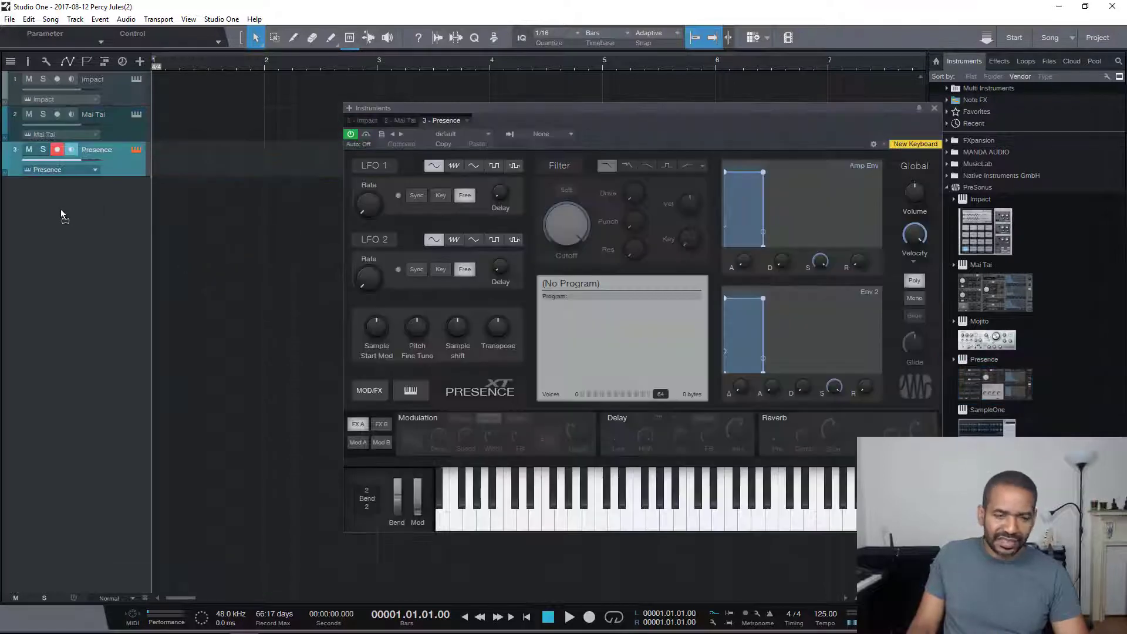
{"action": "left_click", "coordinate": [934, 108]}
Step: Show the mixer and colour the four Impact channels, St 1 to St 4, yellow
{"action": "key", "text": "F3"}
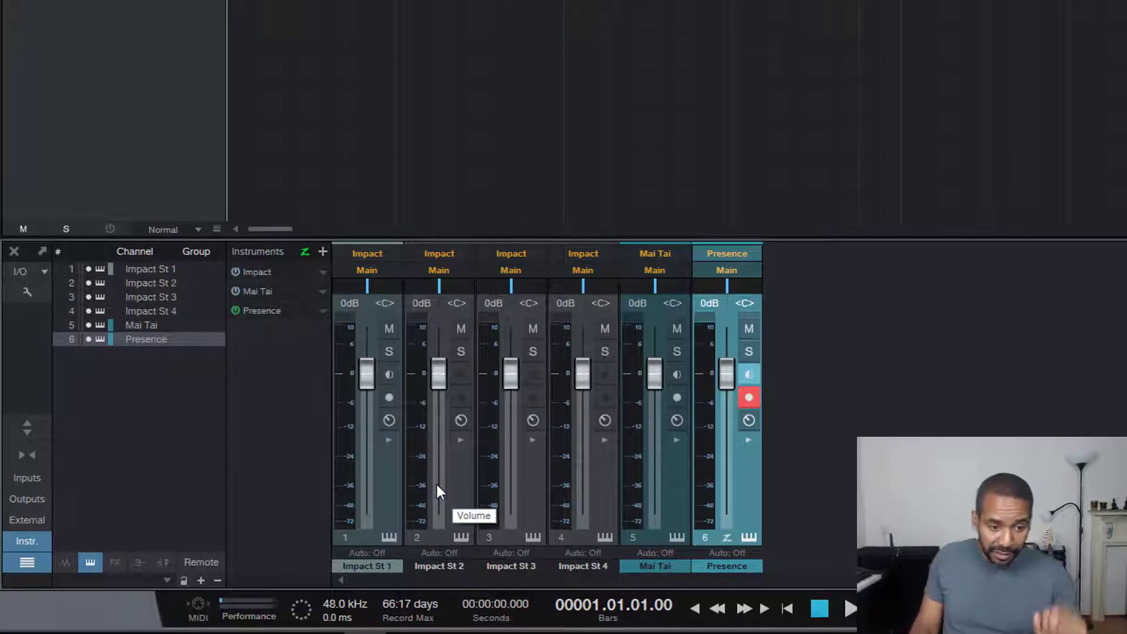
{"action": "left_click", "coordinate": [400, 496]}
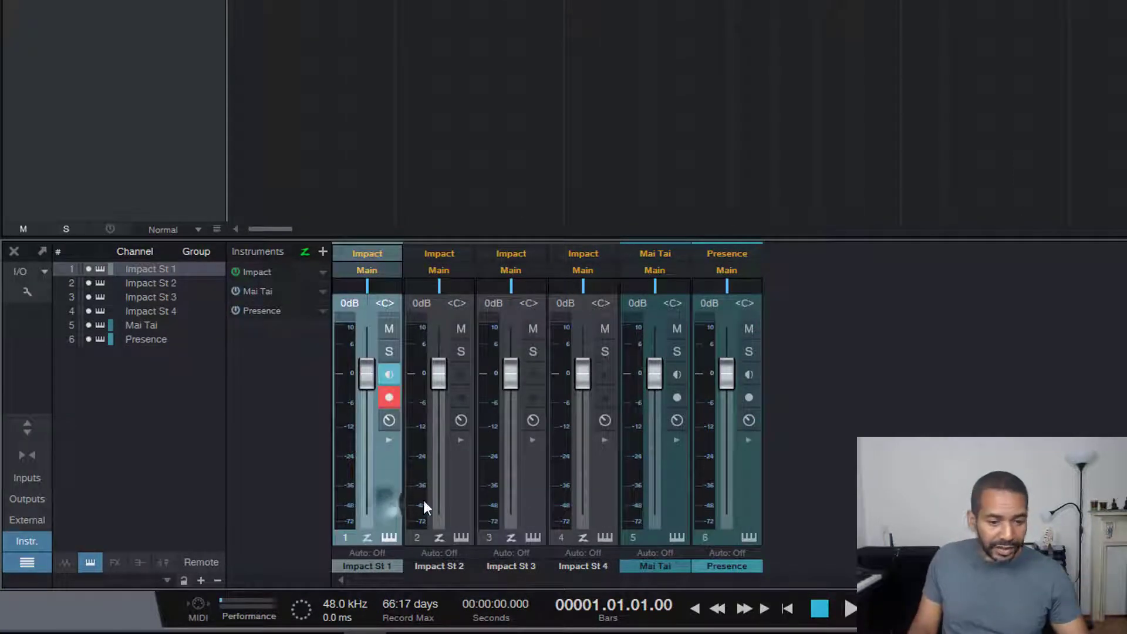
{"action": "left_click", "coordinate": [600, 473], "text": "shift"}
{"action": "left_click", "coordinate": [384, 565]}
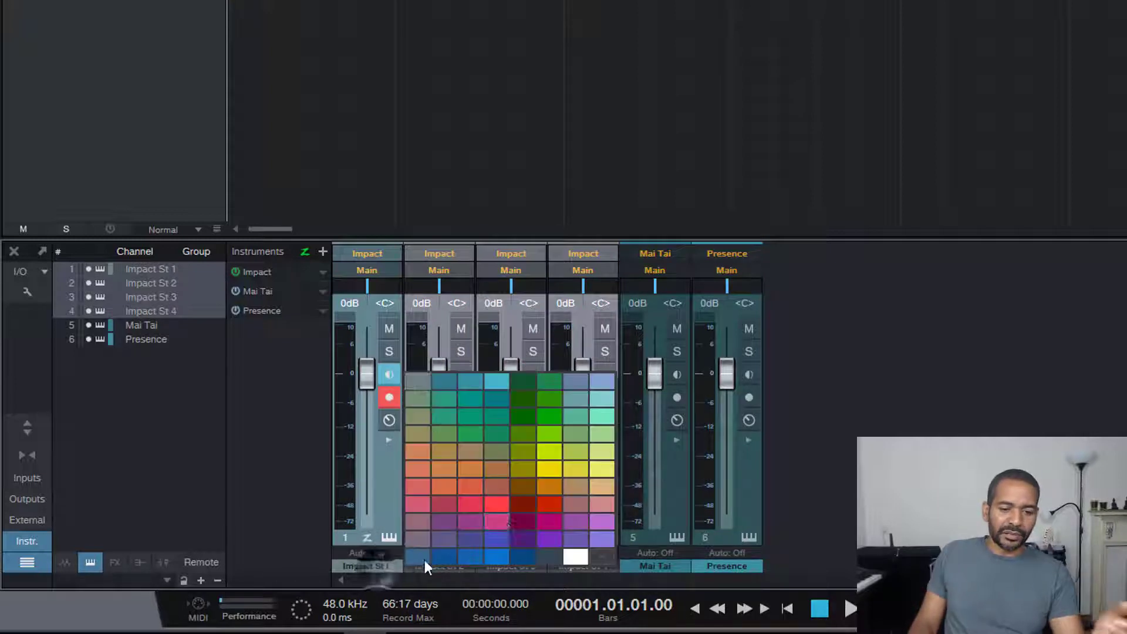
{"action": "left_click", "coordinate": [554, 471]}
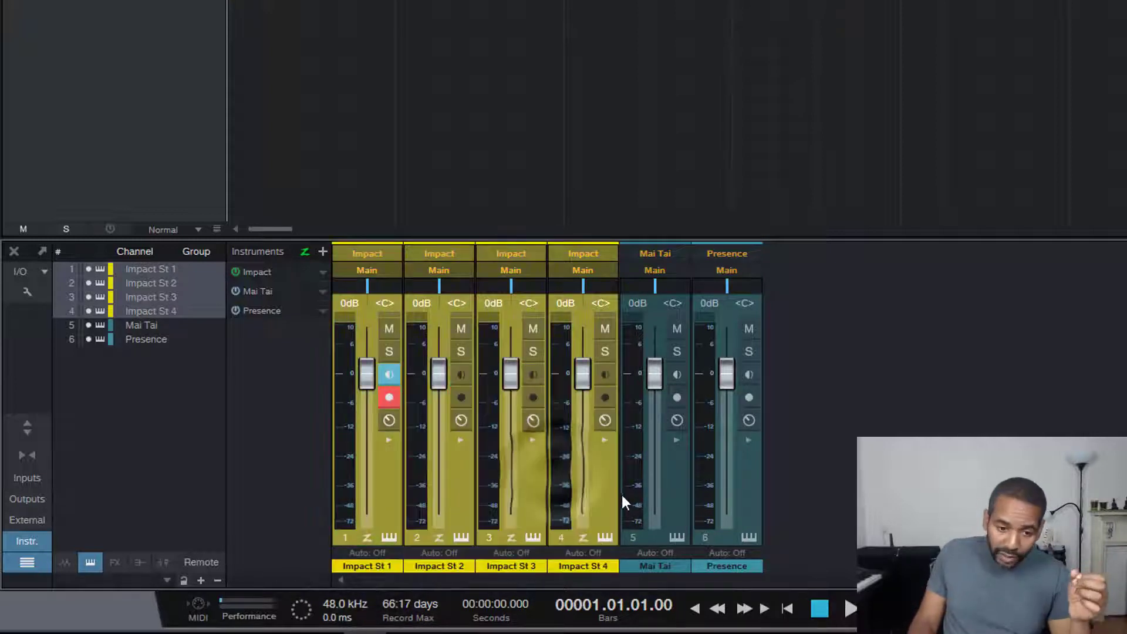
Step: Colour the Mai Tai channel red
{"action": "left_click", "coordinate": [674, 465]}
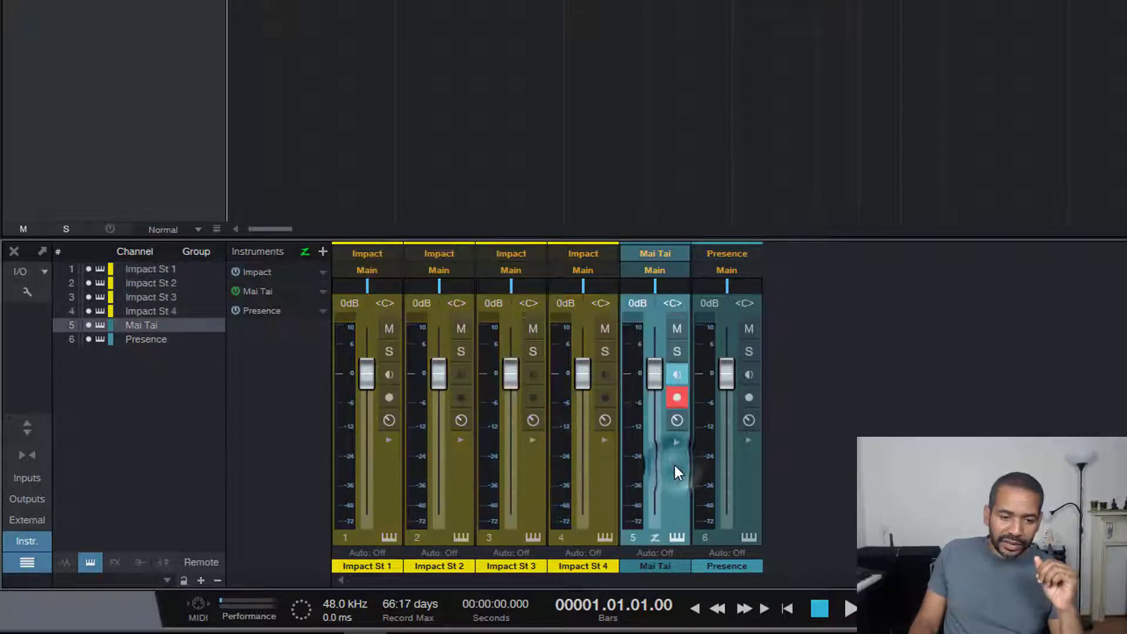
{"action": "left_click", "coordinate": [656, 564]}
{"action": "left_click", "coordinate": [839, 501]}
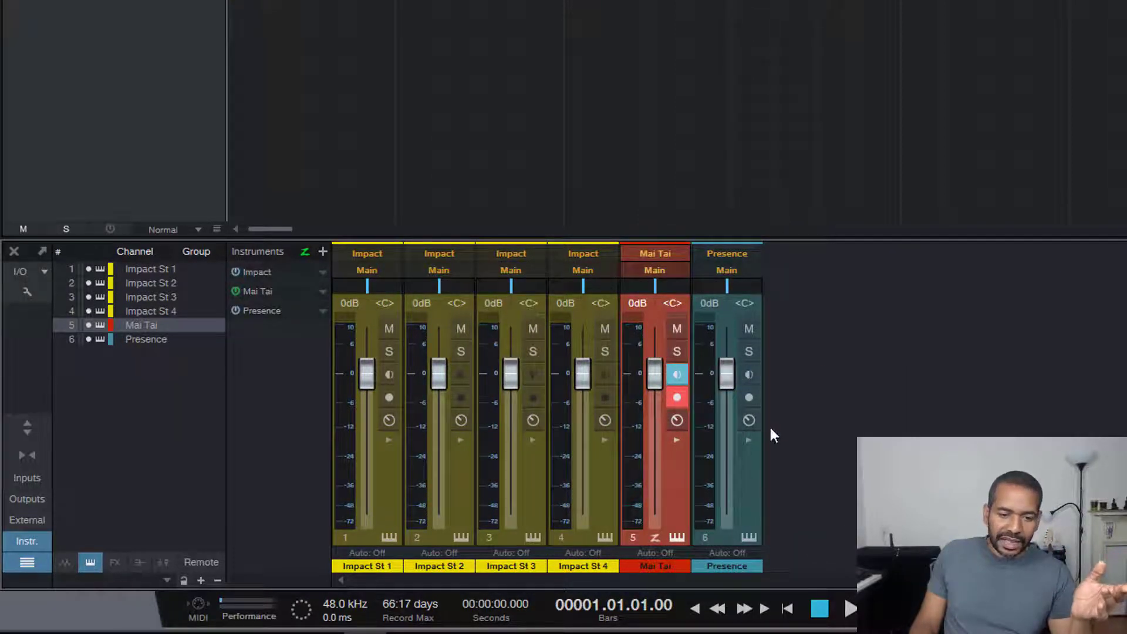
Step: Expand the Impact St 3 channel and insert a Pro EQ with its default settings
{"action": "left_click", "coordinate": [529, 440]}
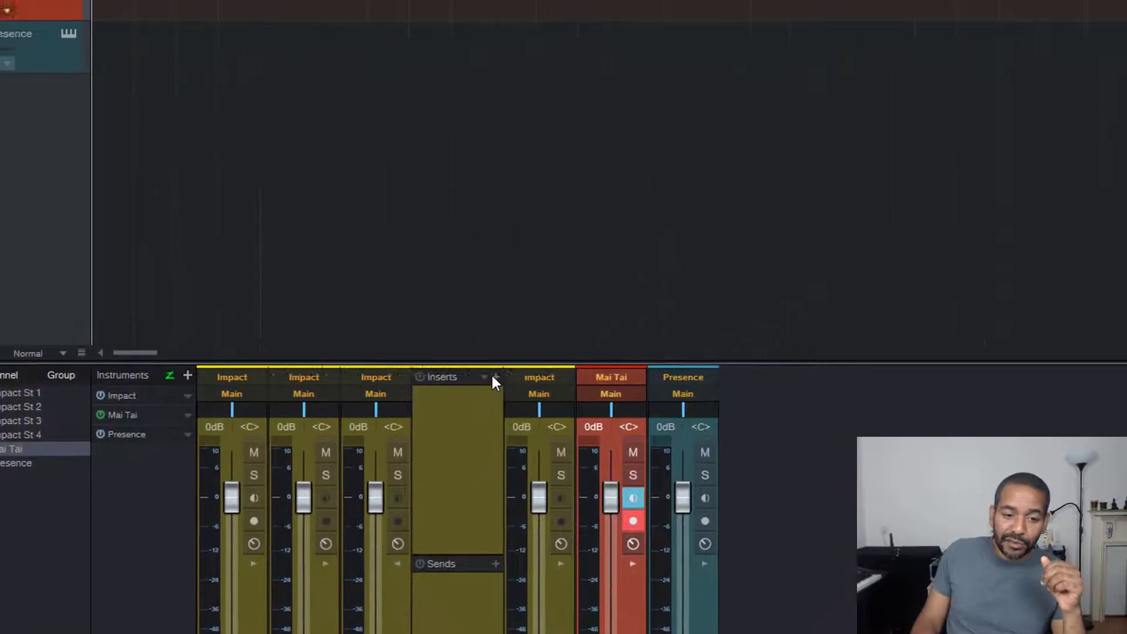
{"action": "left_click", "coordinate": [630, 254]}
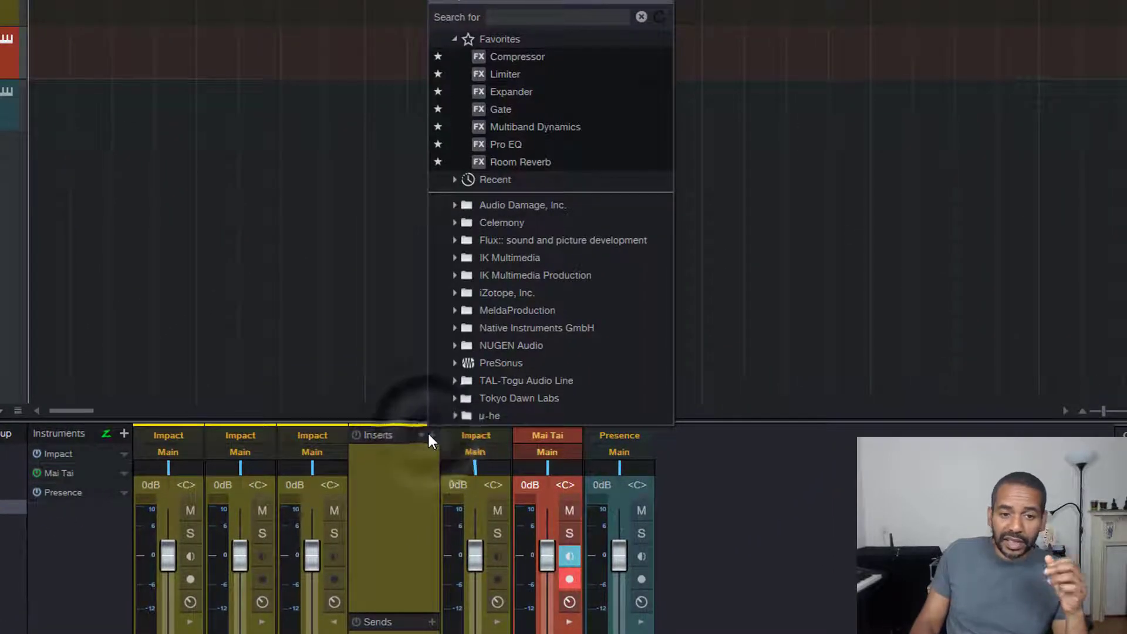
{"action": "left_click", "coordinate": [540, 145]}
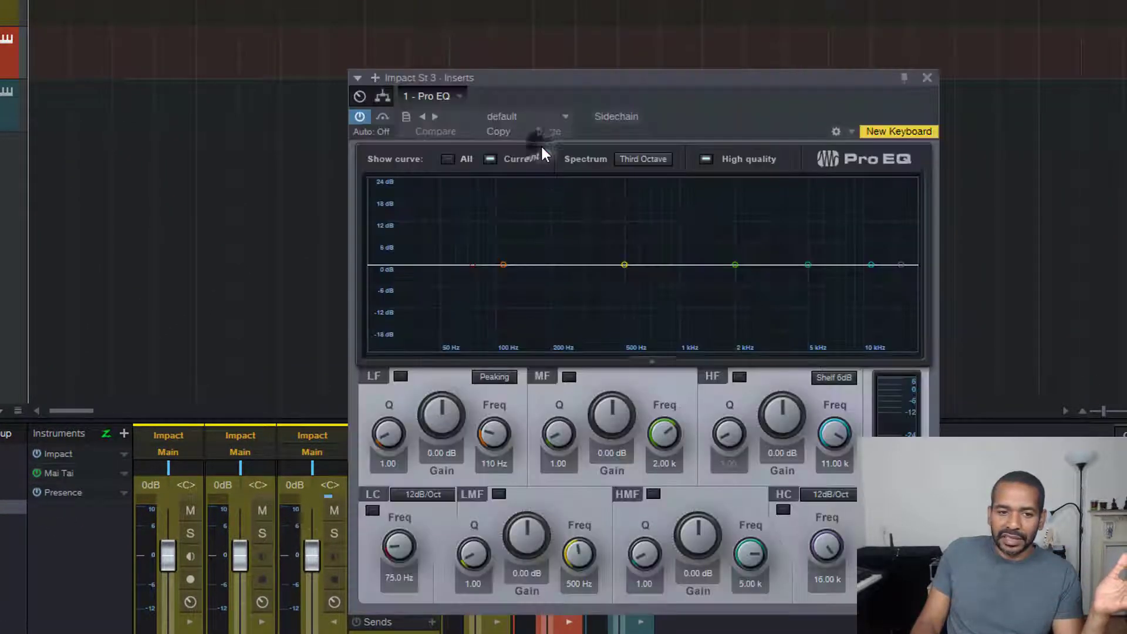
{"action": "left_click", "coordinate": [927, 78]}
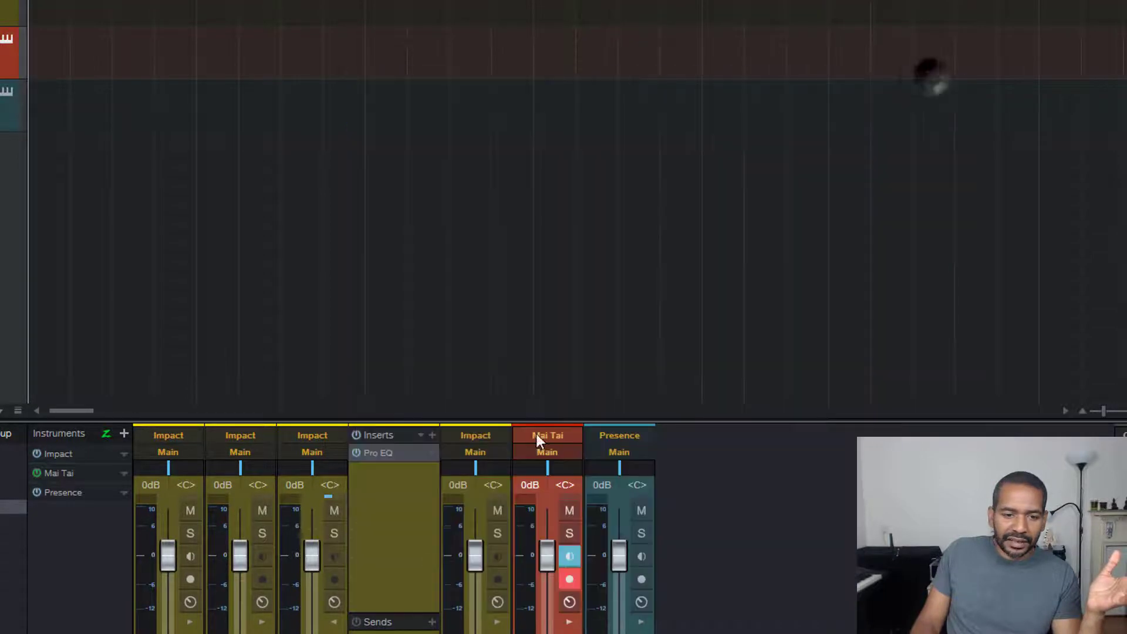
{"action": "right_click", "coordinate": [430, 453]}
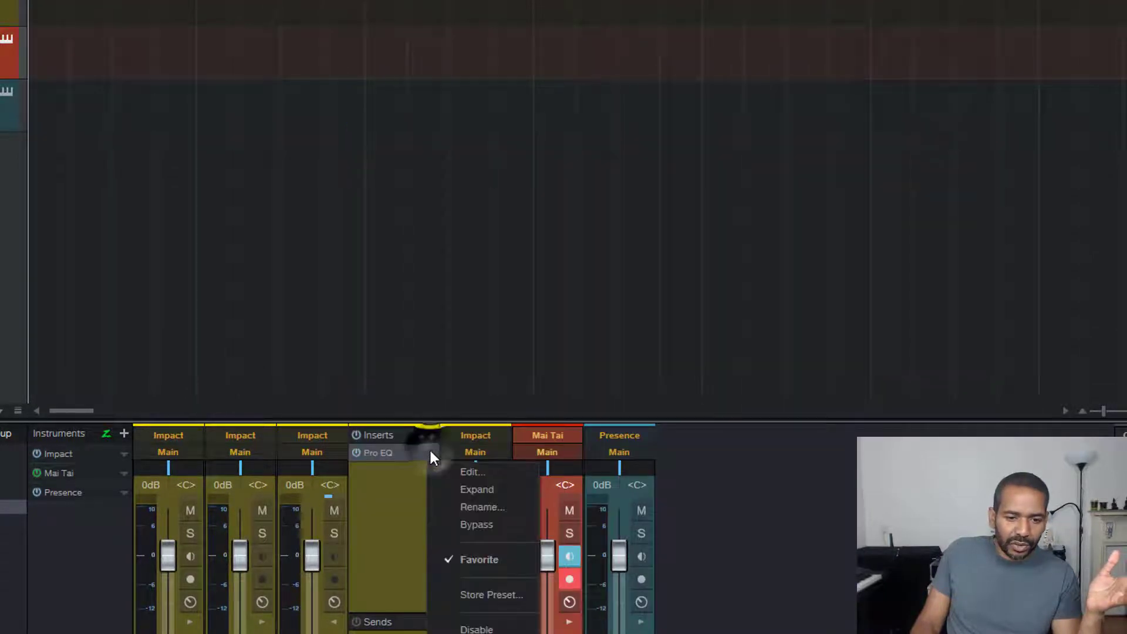
{"action": "left_click", "coordinate": [397, 517]}
Step: Insert a Compressor after the Pro EQ on the Impact St 3 channel, keeping its default settings
{"action": "left_click", "coordinate": [432, 435]}
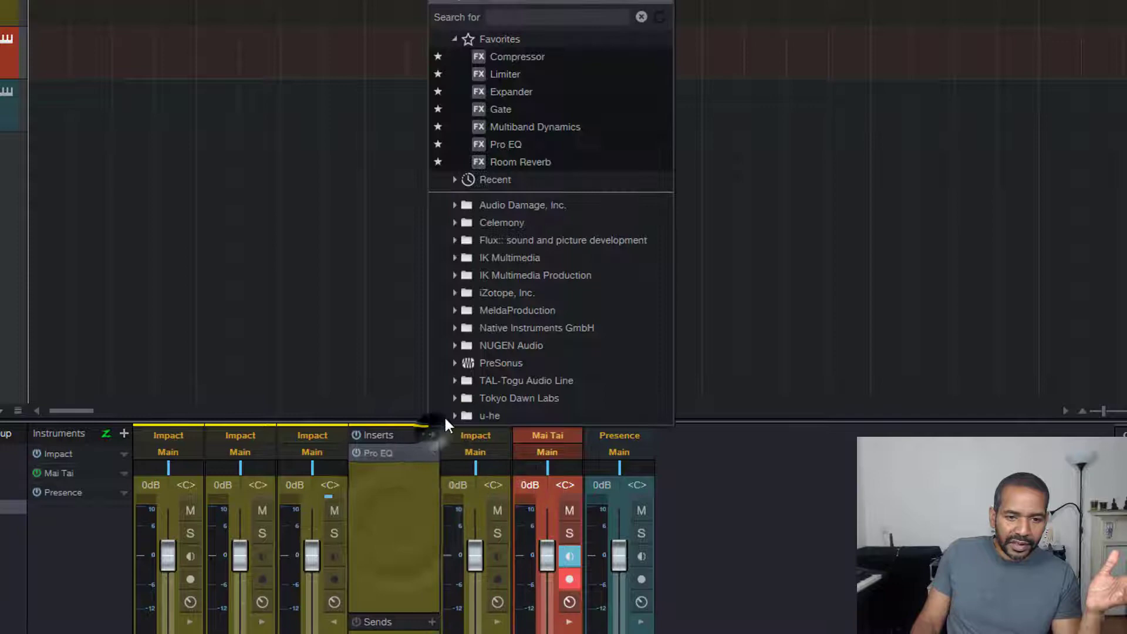
{"action": "left_click", "coordinate": [527, 56]}
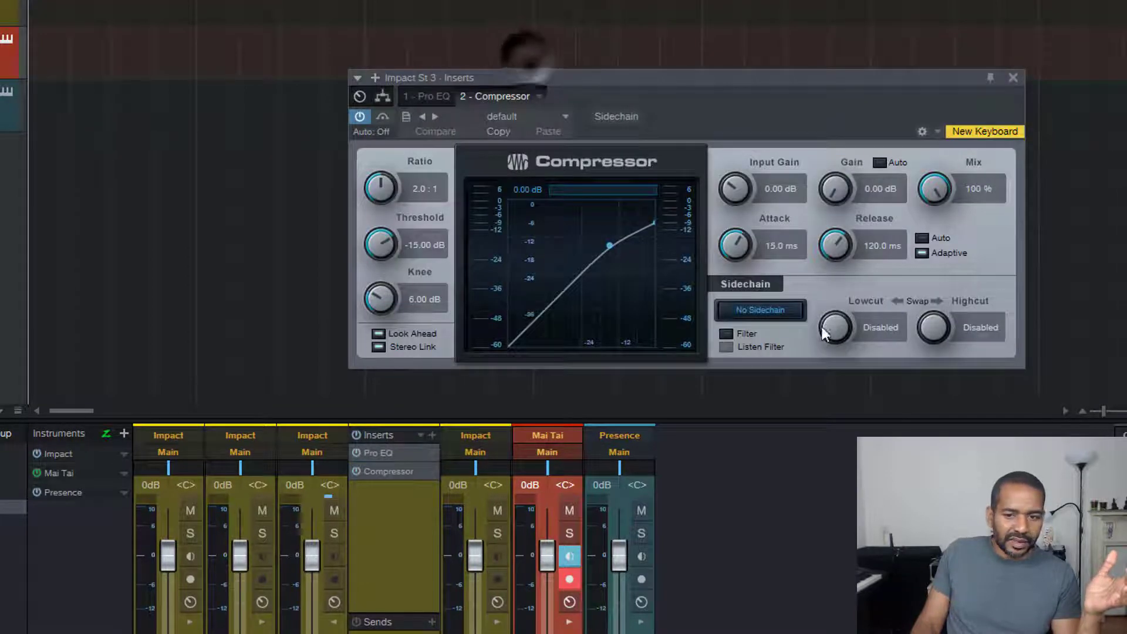
{"action": "left_click", "coordinate": [1012, 79]}
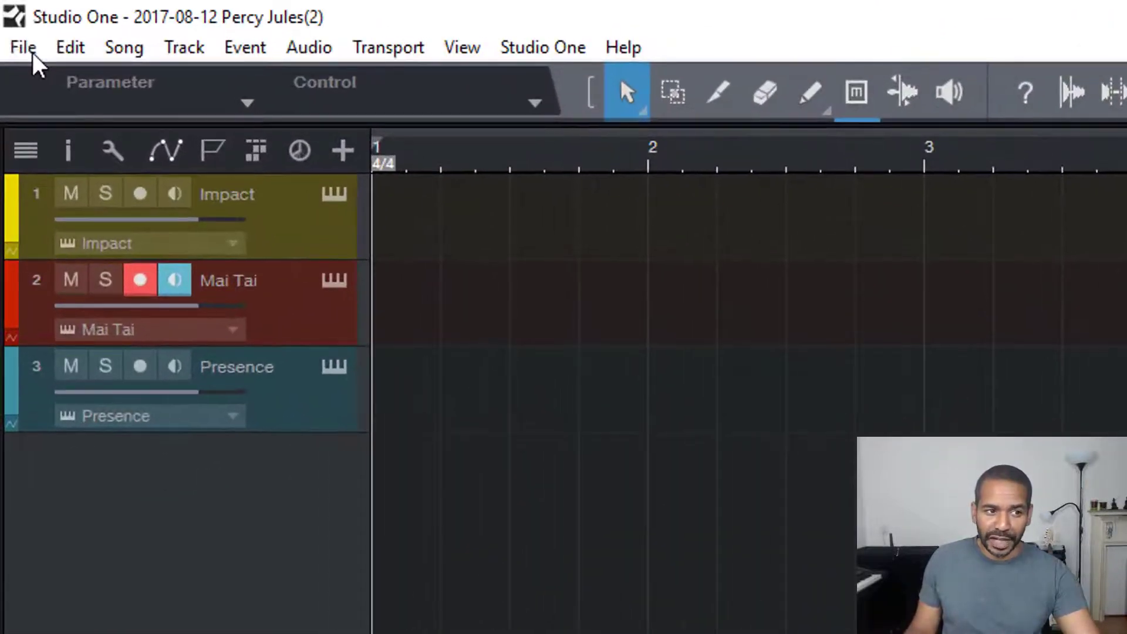
Step: Save the current song as a template titled "Test Template"
{"action": "left_click", "coordinate": [26, 48]}
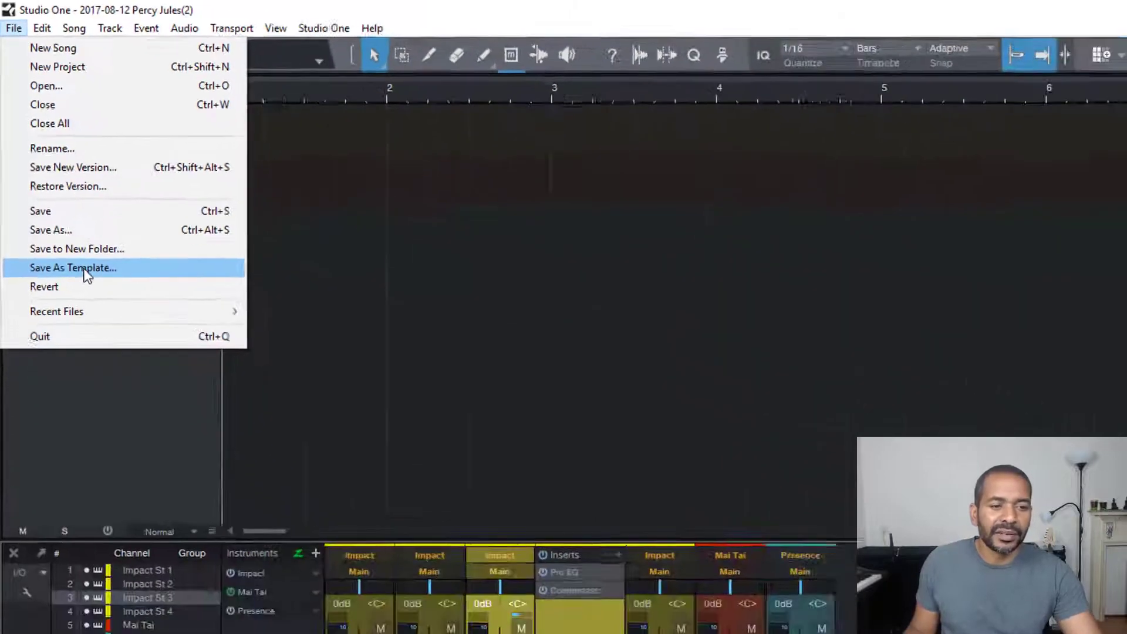
{"action": "left_click", "coordinate": [86, 275]}
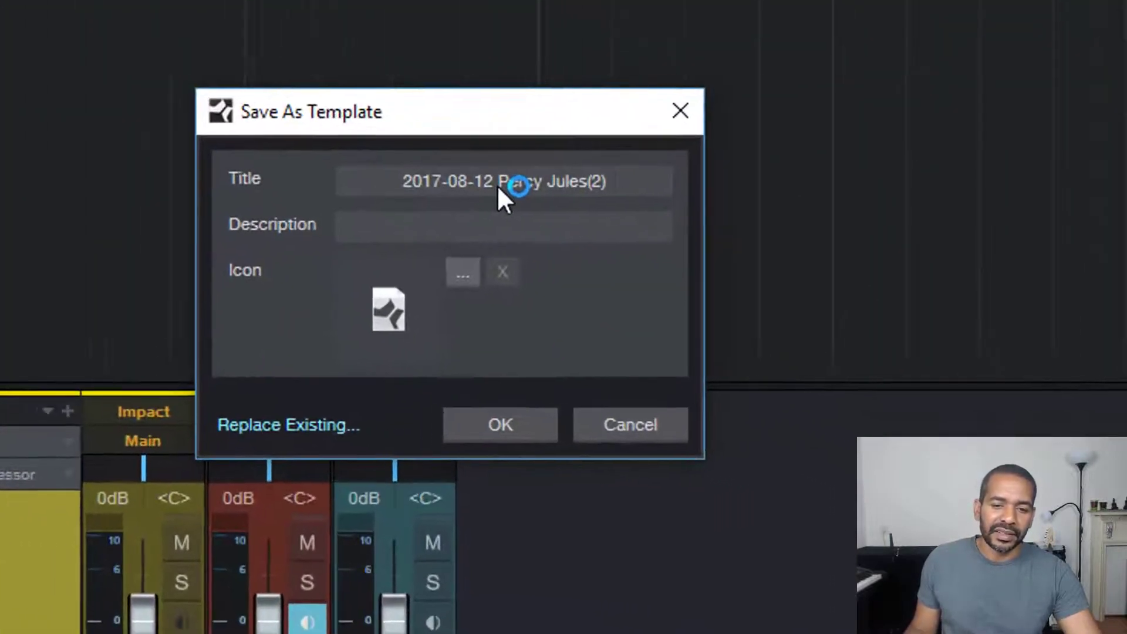
{"action": "left_click", "coordinate": [861, 431]}
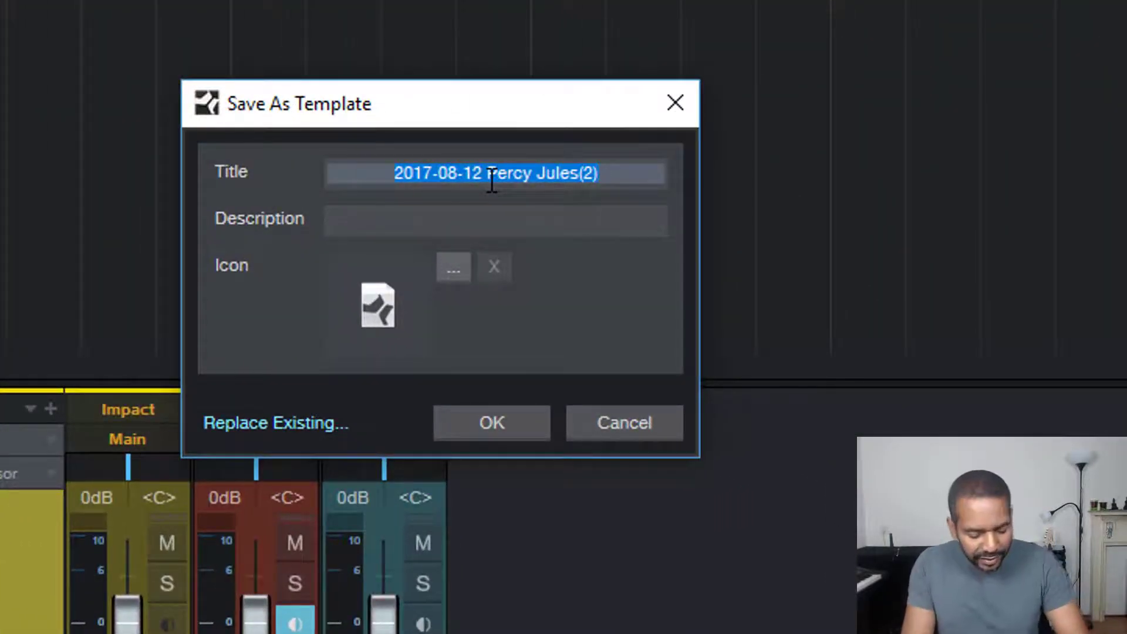
{"action": "type", "text": "Test Temp"}
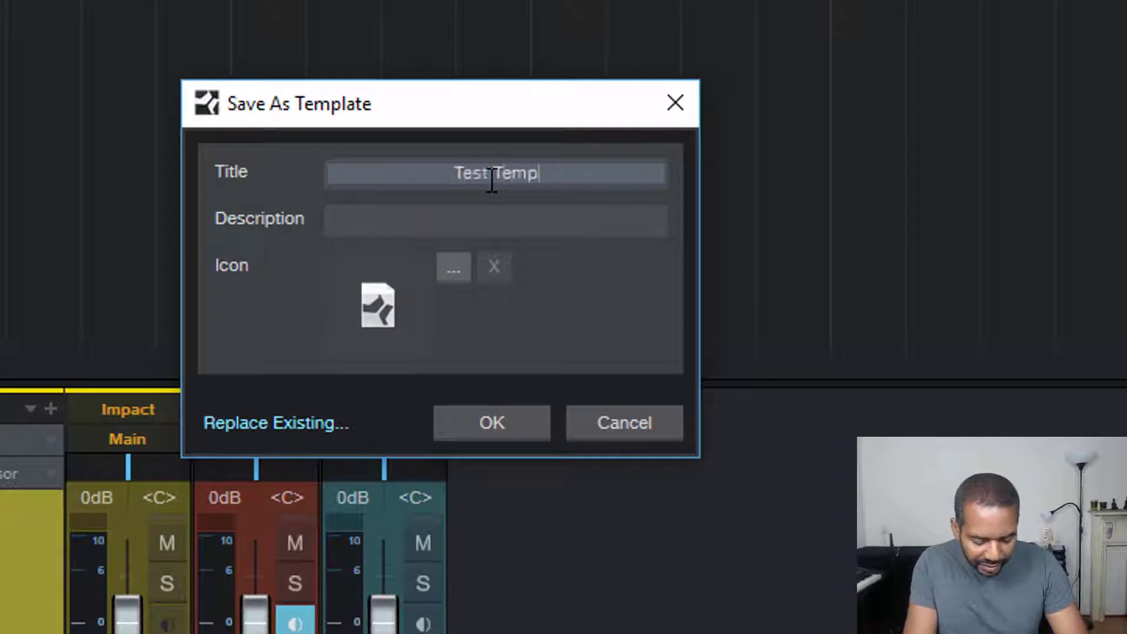
{"action": "type", "text": "late"}
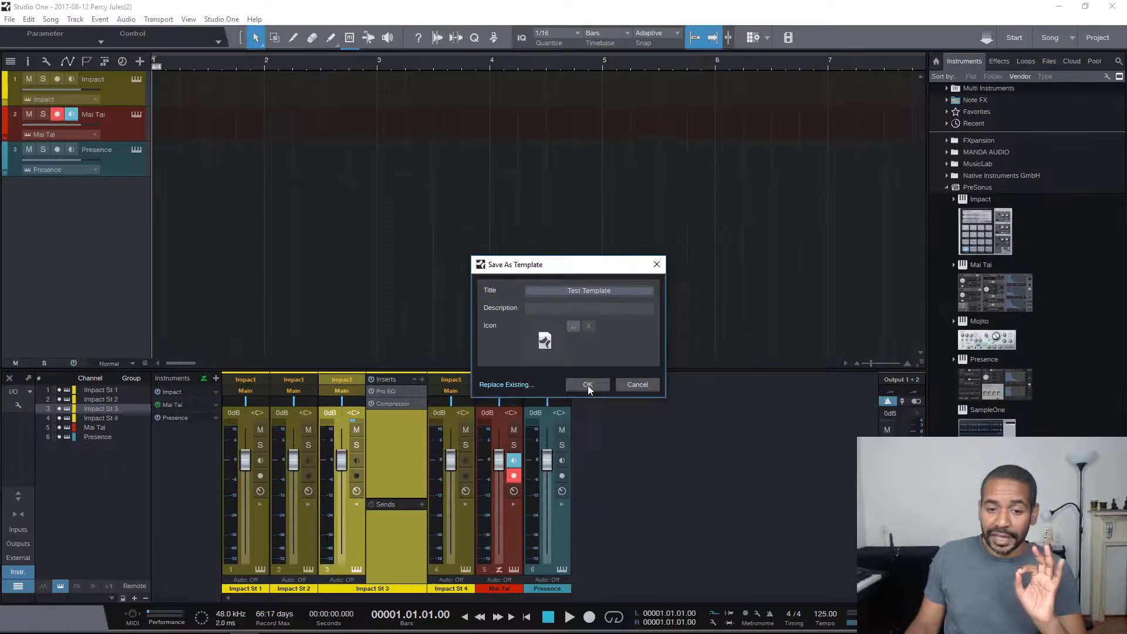
{"action": "left_click", "coordinate": [492, 423]}
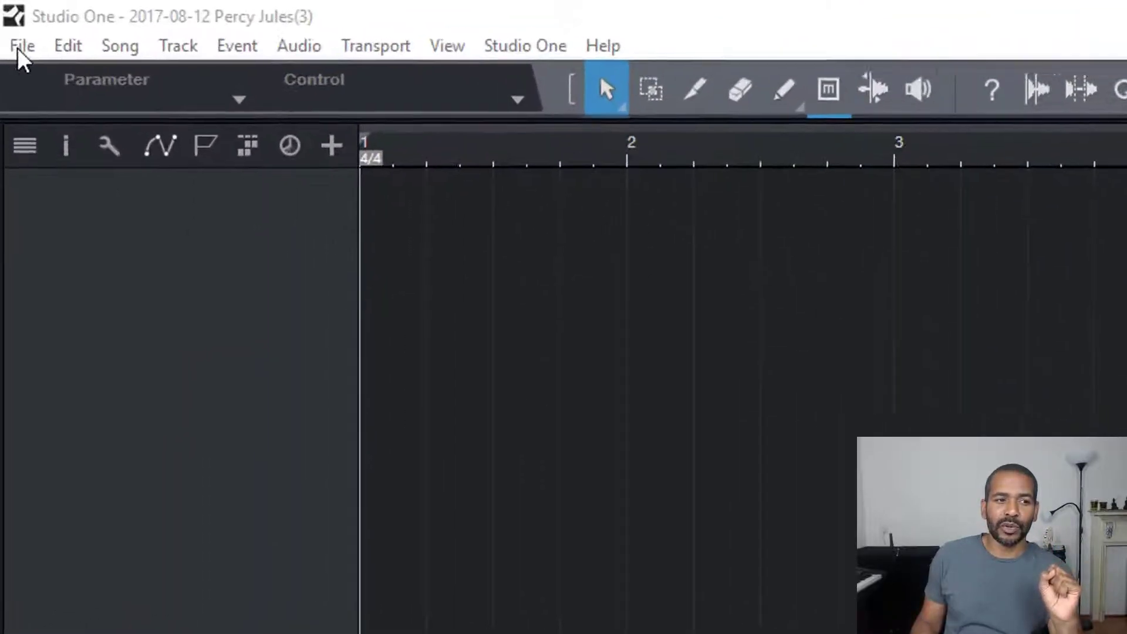
Step: Create a new song from the Band Recording style template
{"action": "left_click", "coordinate": [19, 52]}
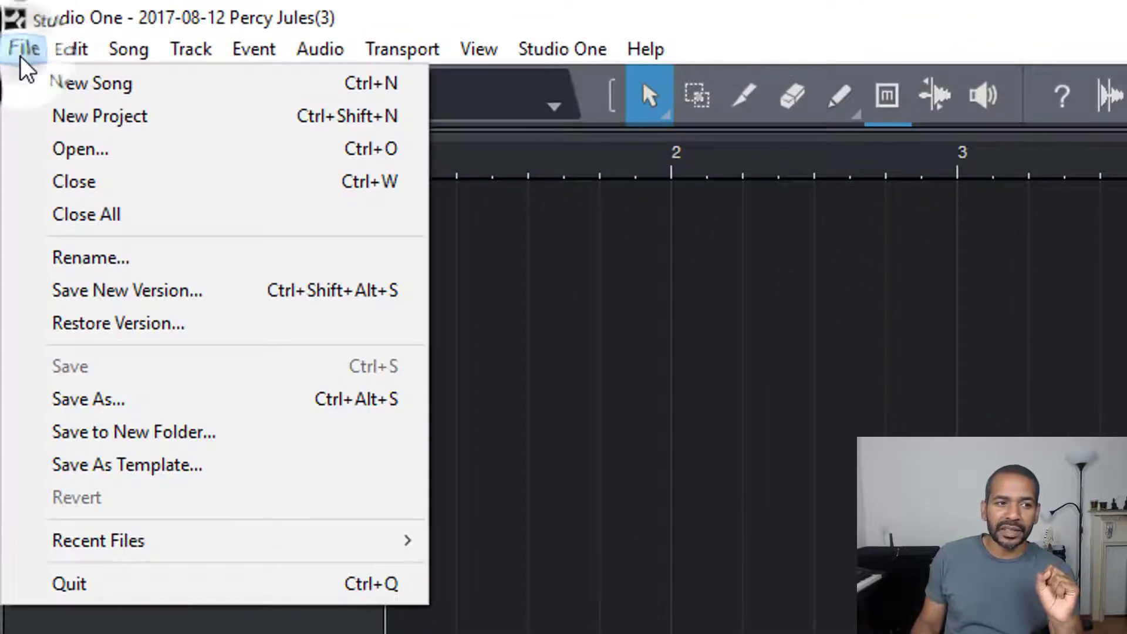
{"action": "left_click", "coordinate": [85, 85]}
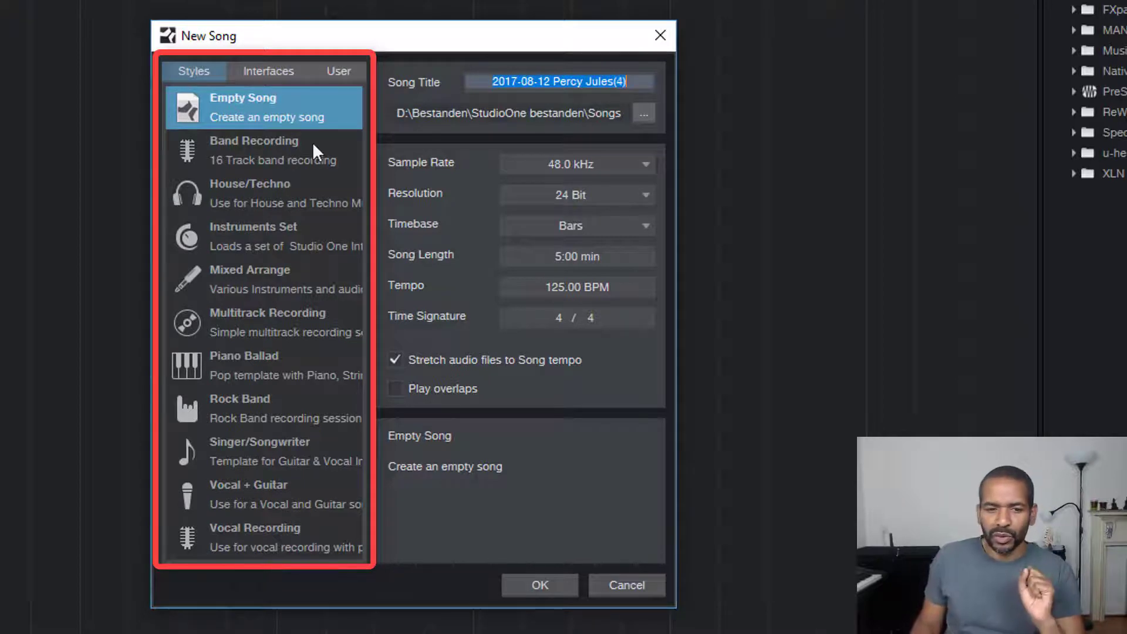
{"action": "double_click", "coordinate": [267, 157]}
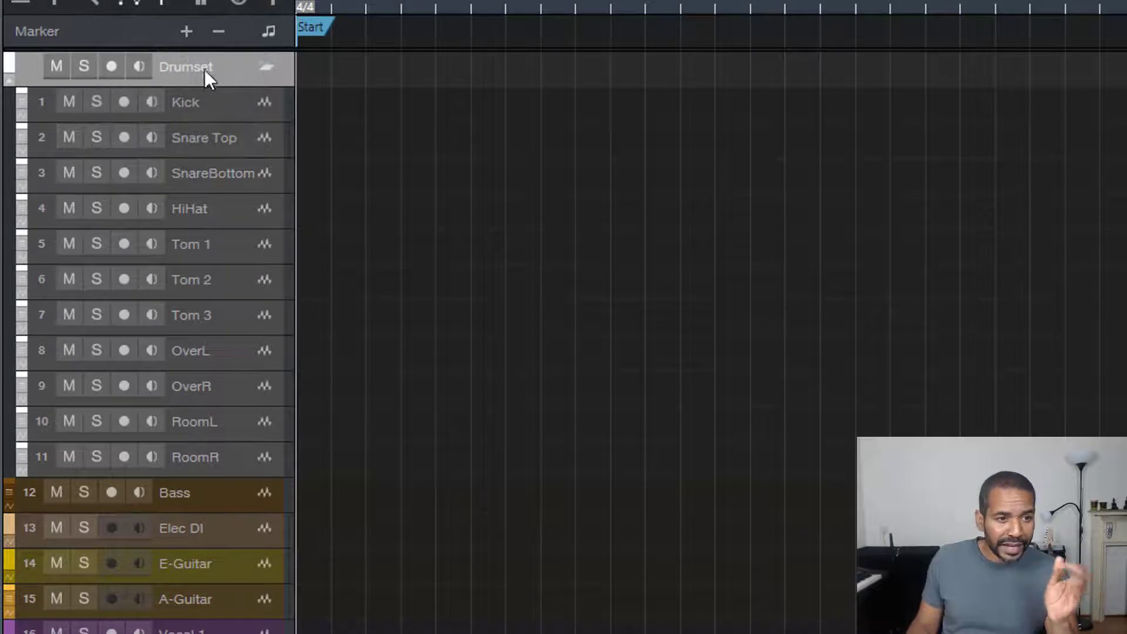
Step: Examine the Drumset folder and its tracks from Kick to Tom 2, including the Tom 2 channel in the mixer
{"action": "left_click", "coordinate": [269, 65]}
{"action": "left_click", "coordinate": [269, 65]}
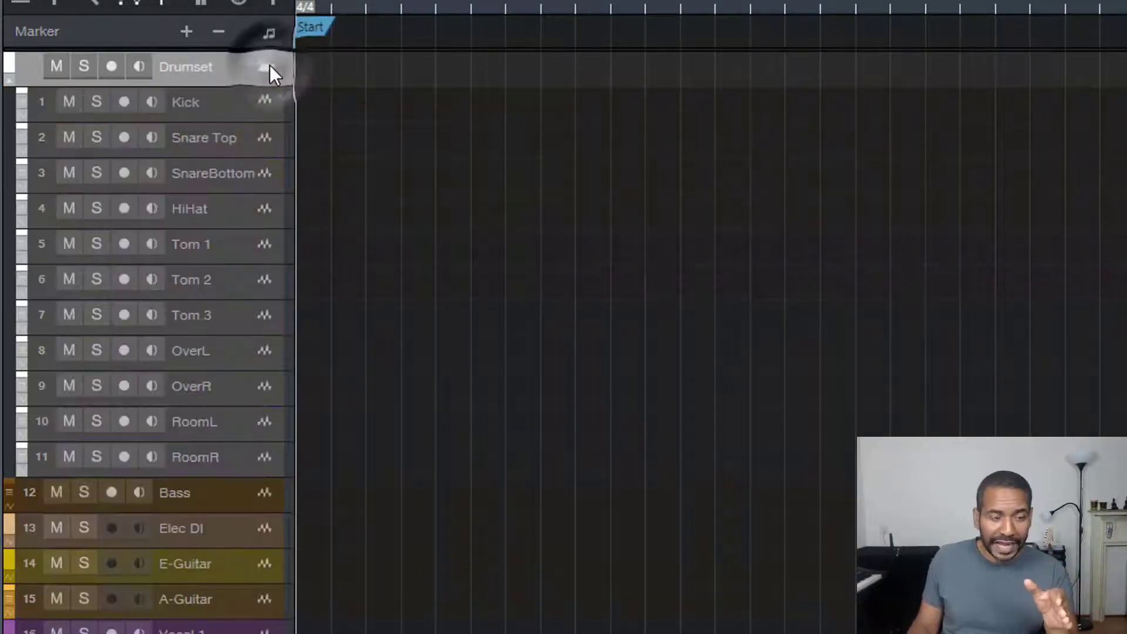
{"action": "left_click", "coordinate": [198, 100]}
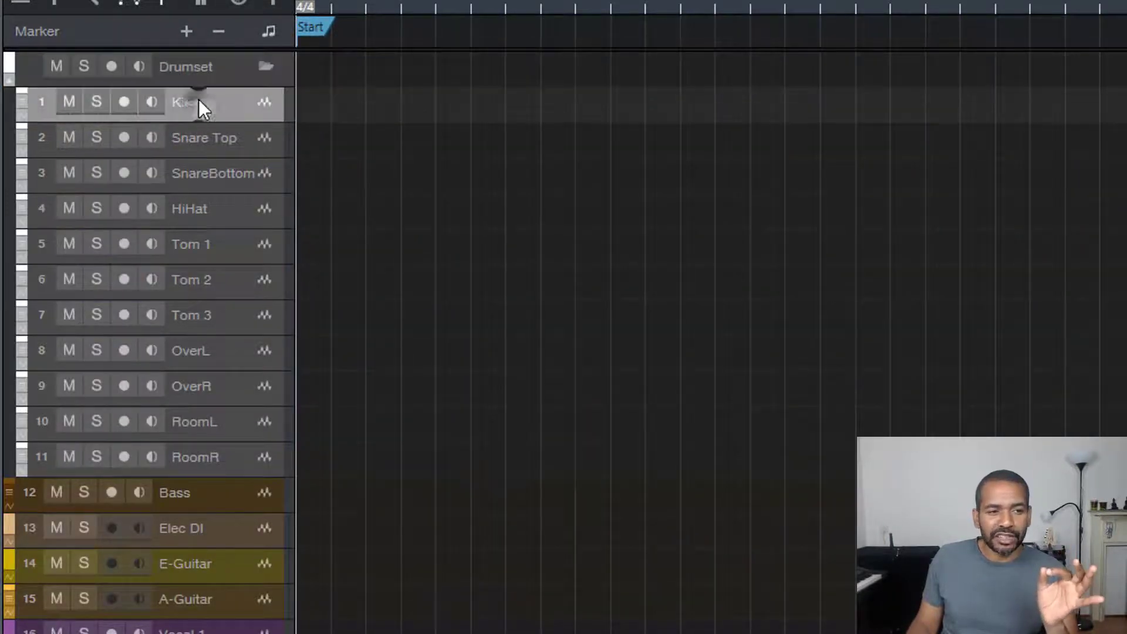
{"action": "left_click", "coordinate": [202, 131]}
{"action": "left_click", "coordinate": [203, 171]}
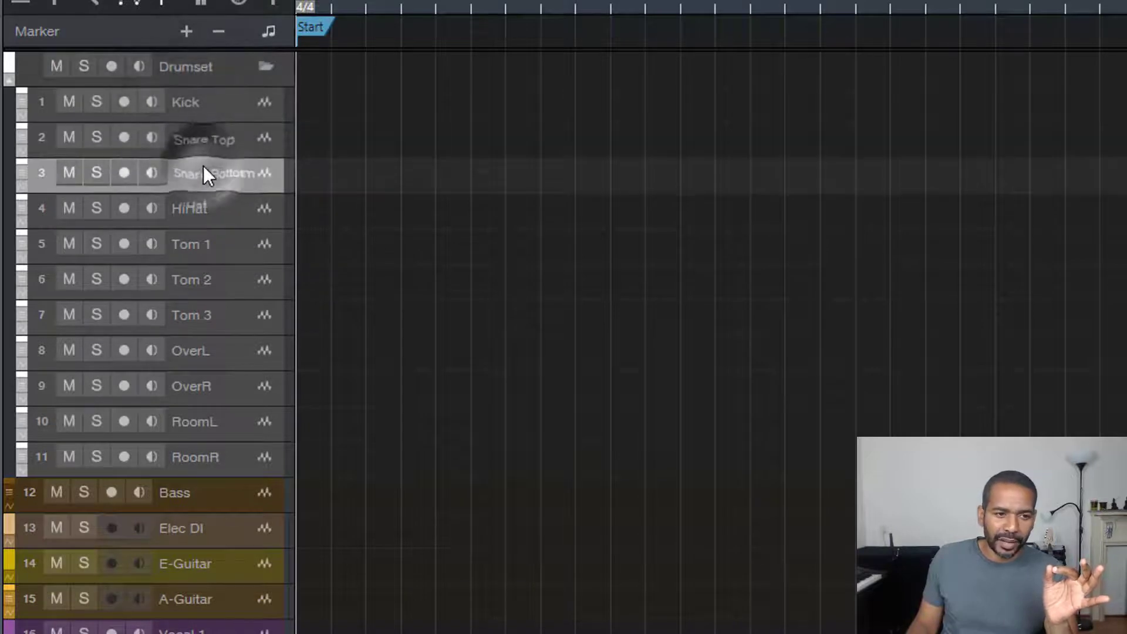
{"action": "left_click", "coordinate": [199, 218]}
{"action": "left_click", "coordinate": [211, 249]}
{"action": "left_click", "coordinate": [194, 280]}
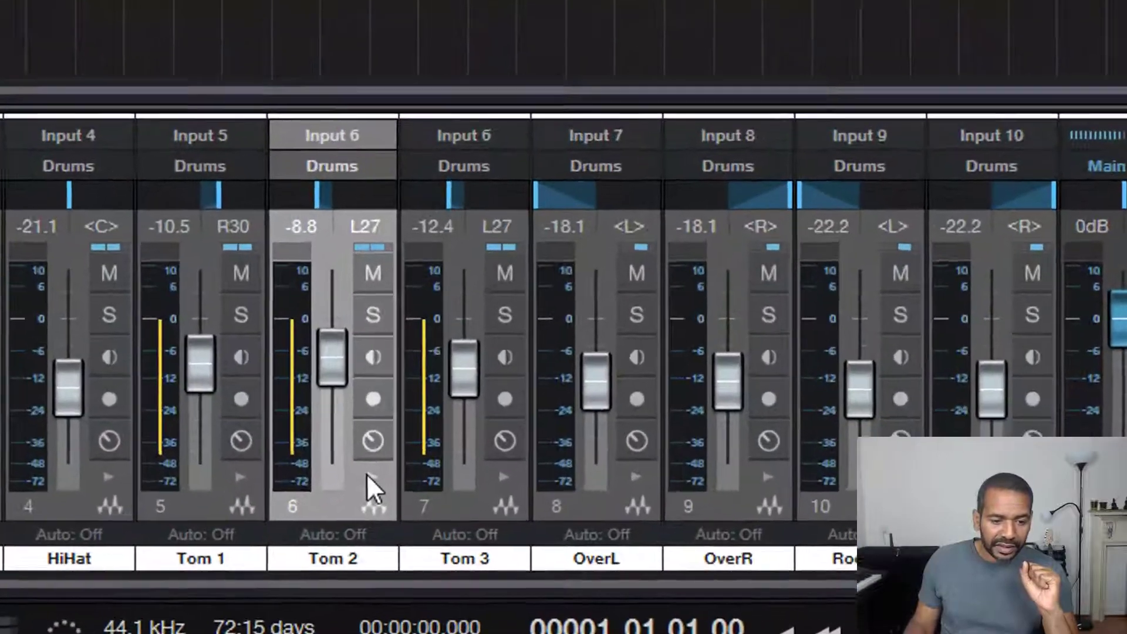
{"action": "left_click", "coordinate": [398, 522]}
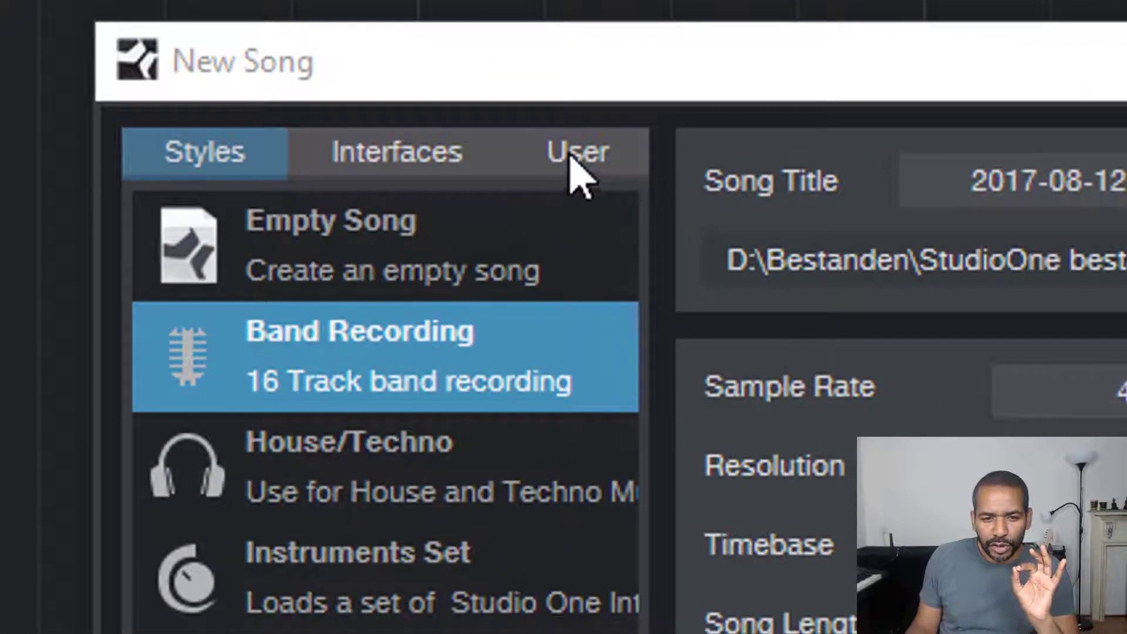
Step: Create a new song from the user template "Test Template"
{"action": "left_click", "coordinate": [568, 157]}
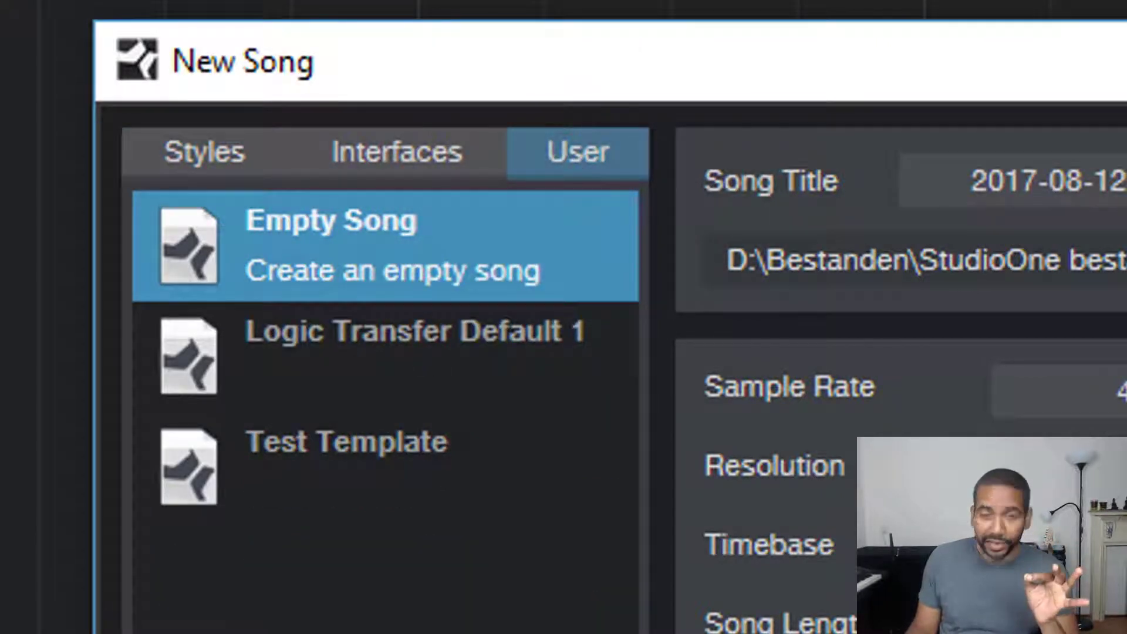
{"action": "left_click", "coordinate": [369, 470]}
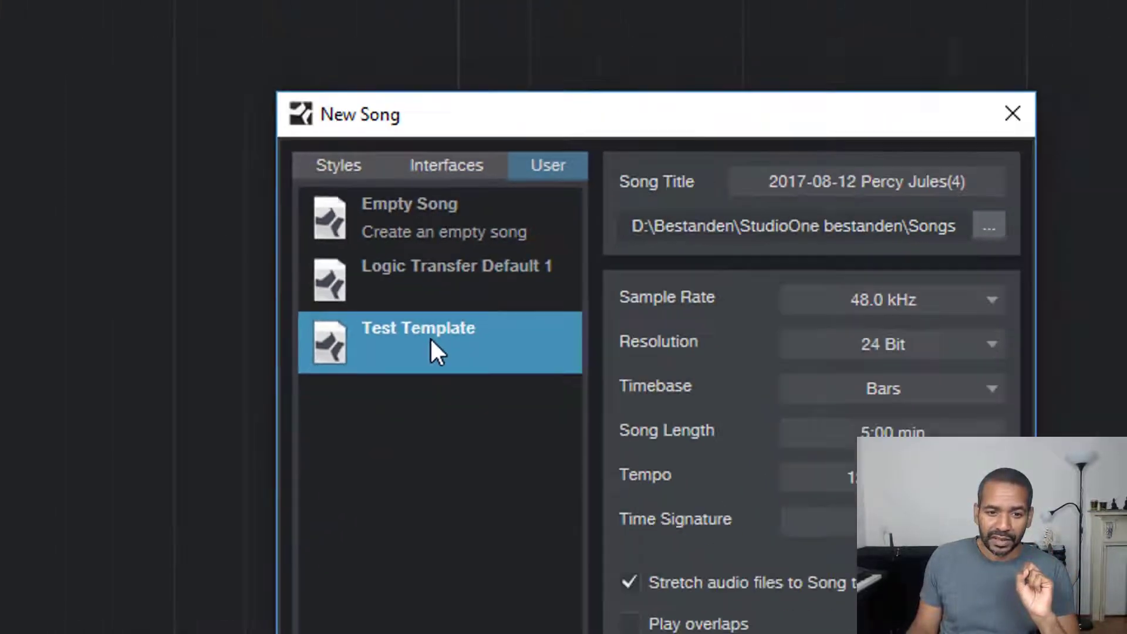
{"action": "double_click", "coordinate": [373, 469]}
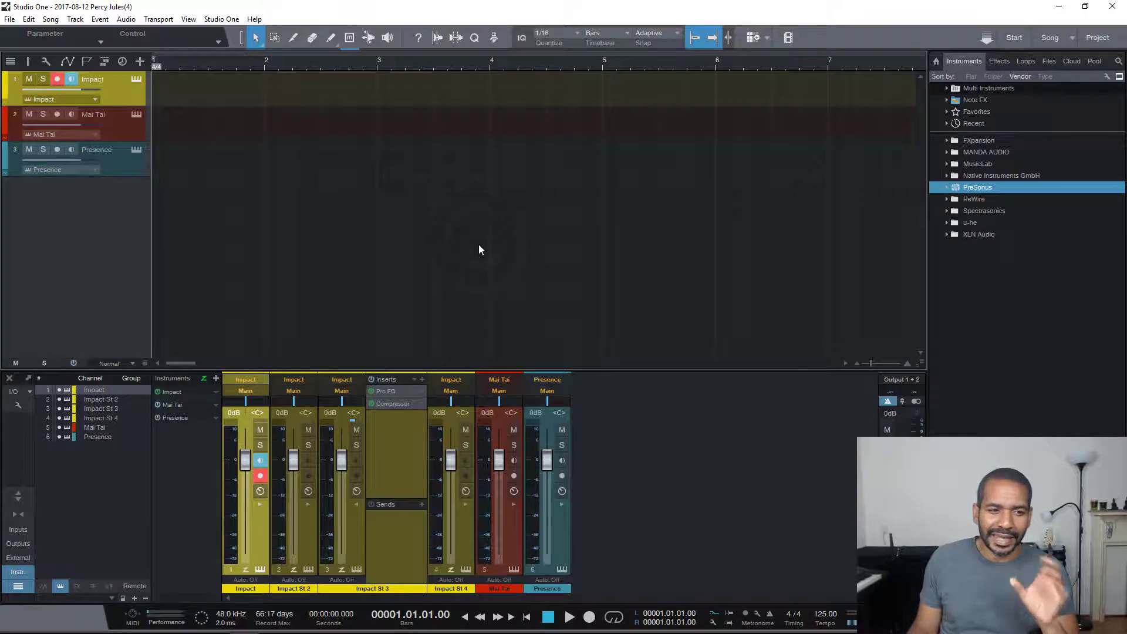